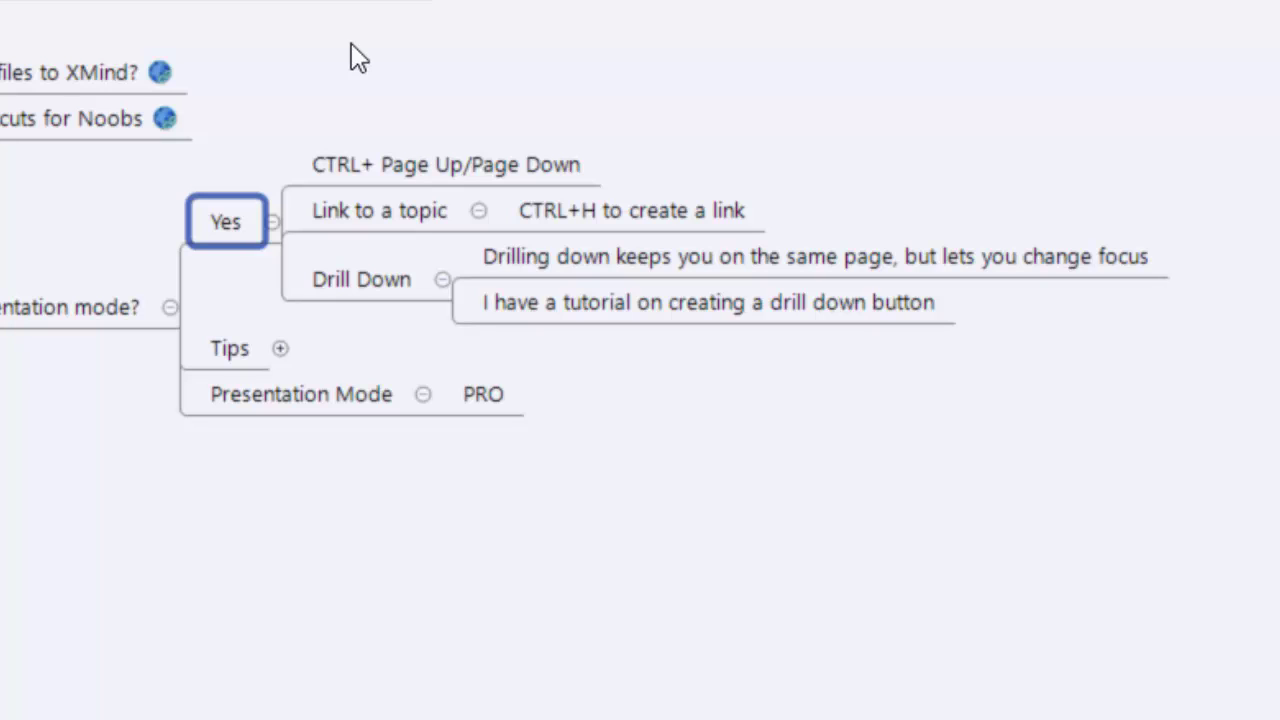
- Select the CTRL+ Page Up/Page Down topic and flip to the Pro Tips and File Menu sheets and back
{"action": "left_click", "coordinate": [390, 167]}
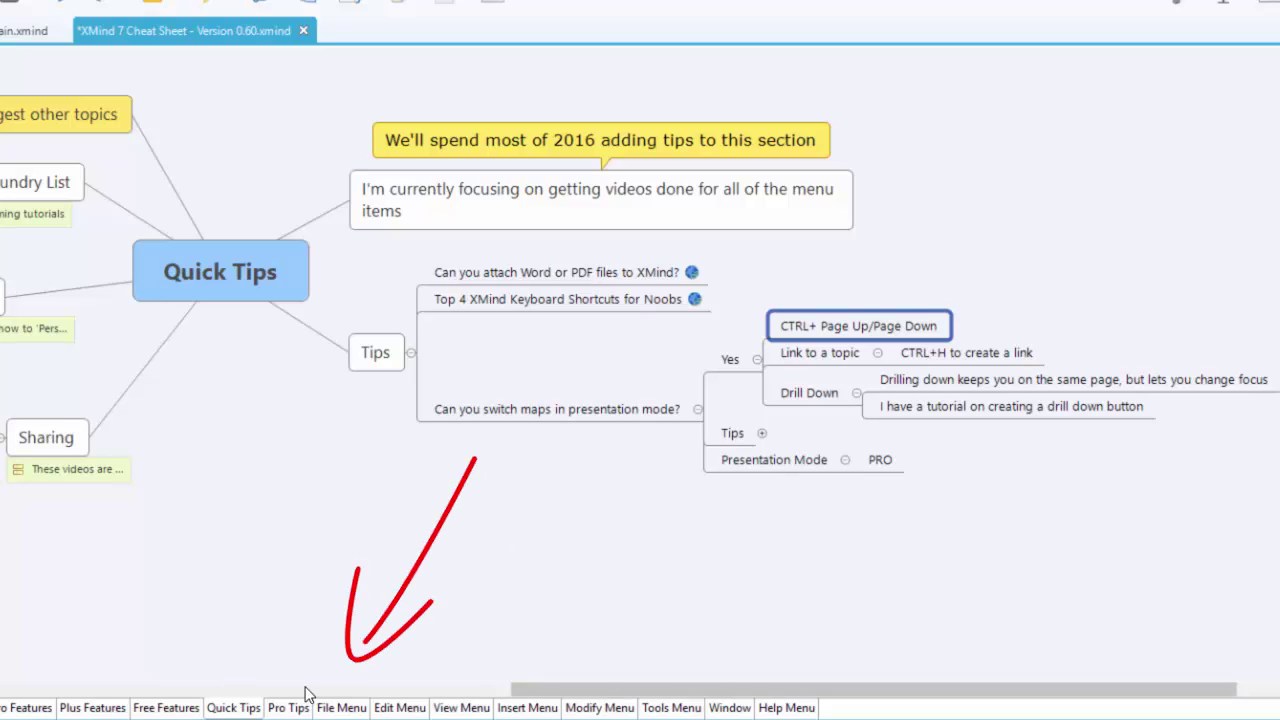
{"action": "key", "text": "ctrl+Page_Down"}
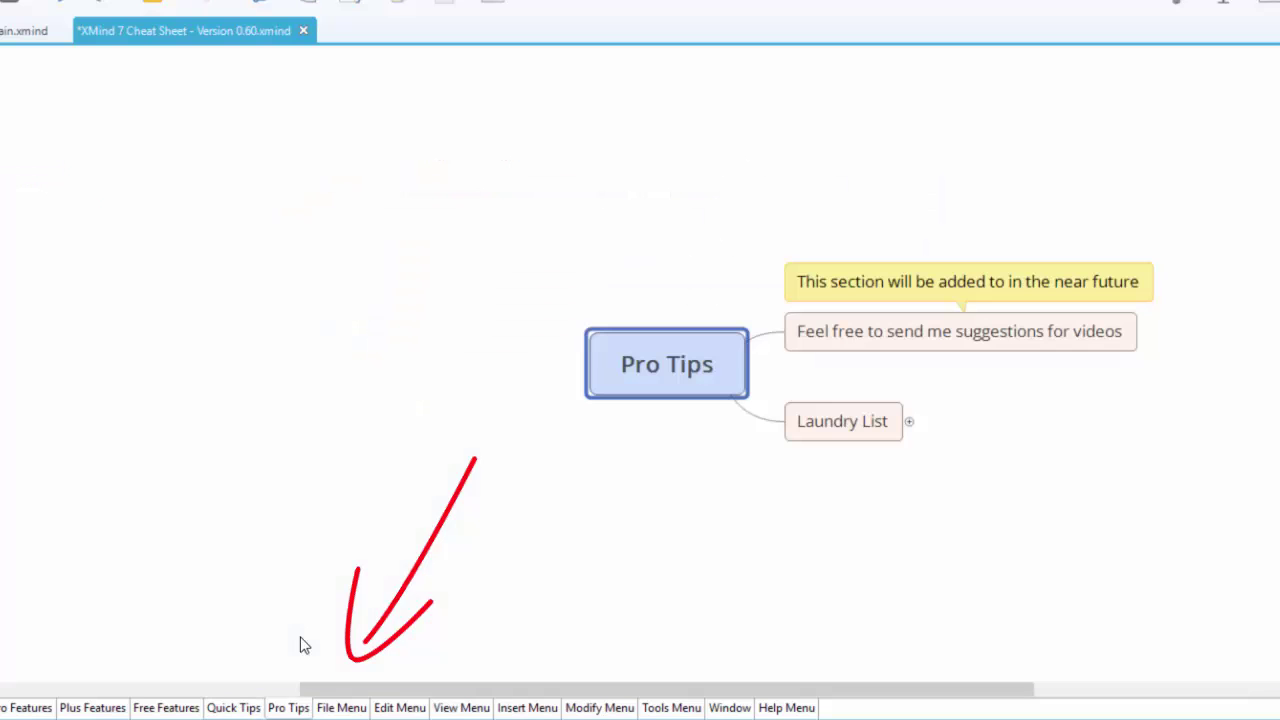
{"action": "key", "text": "ctrl+Page_Down"}
{"action": "key", "text": "ctrl+Page_Up"}
{"action": "key", "text": "ctrl+Page_Up"}
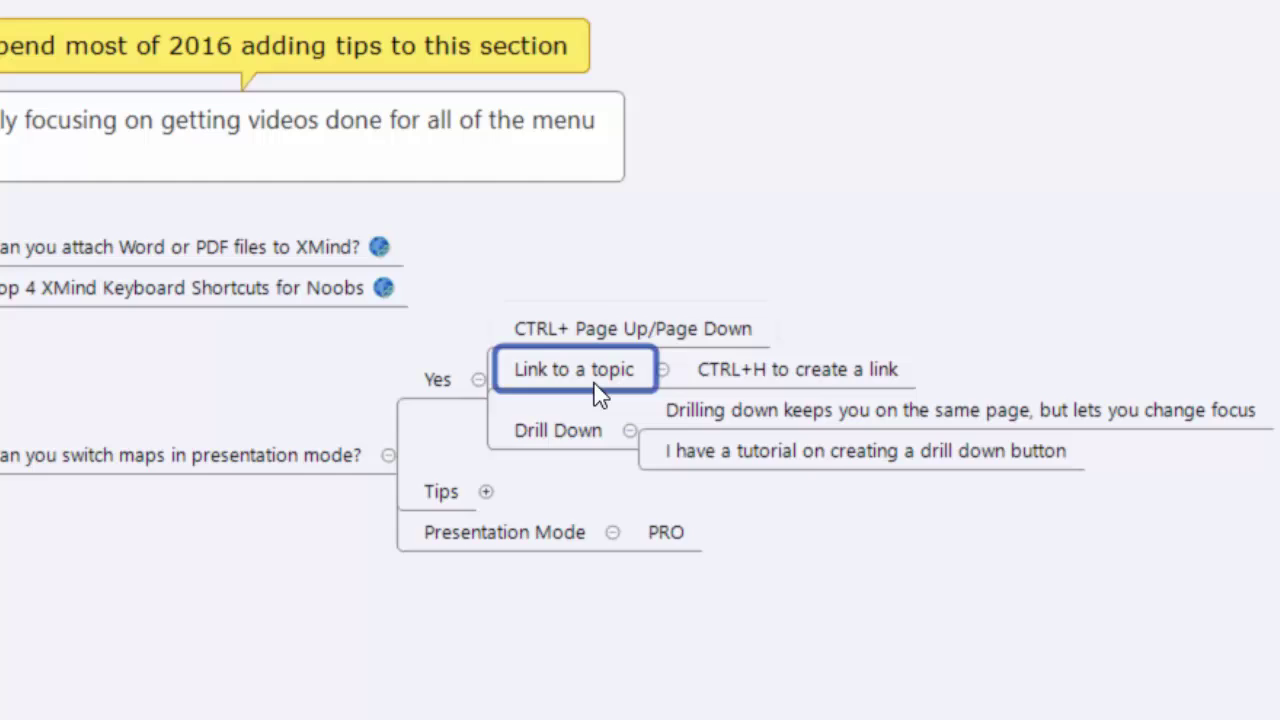
- Add a topic hyperlink from Link to a topic to the About Me topic
{"action": "key", "text": "ctrl+h"}
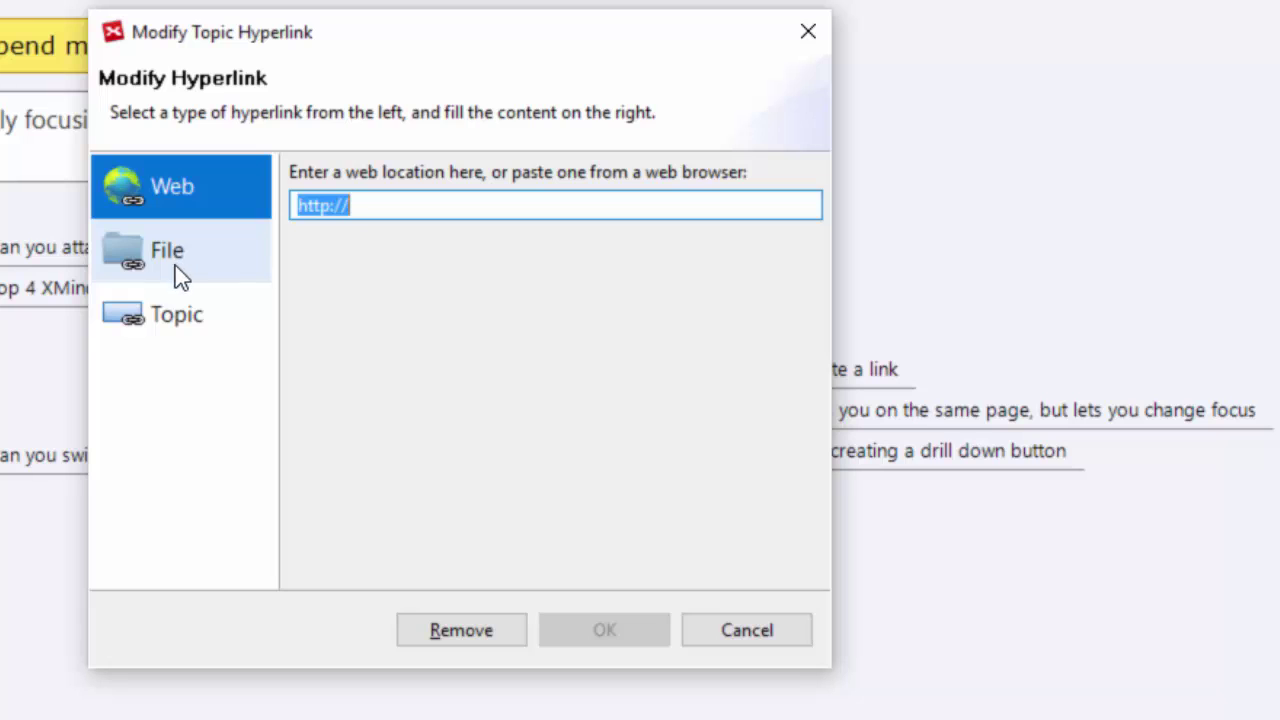
{"action": "left_click", "coordinate": [182, 314]}
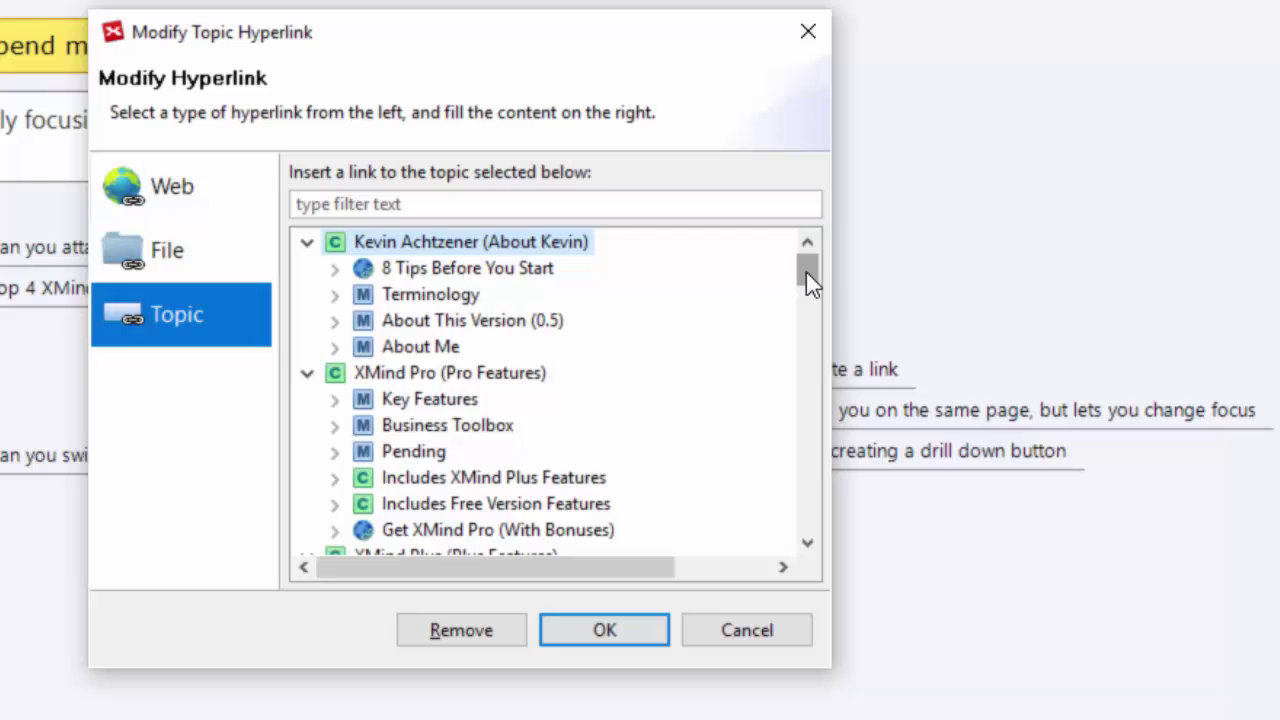
{"action": "mouse_move", "coordinate": [806, 272]}
{"action": "left_mouse_down"}
{"action": "mouse_move", "coordinate": [812, 530]}
{"action": "mouse_move", "coordinate": [801, 261]}
{"action": "left_mouse_up"}
{"action": "left_click", "coordinate": [422, 348]}
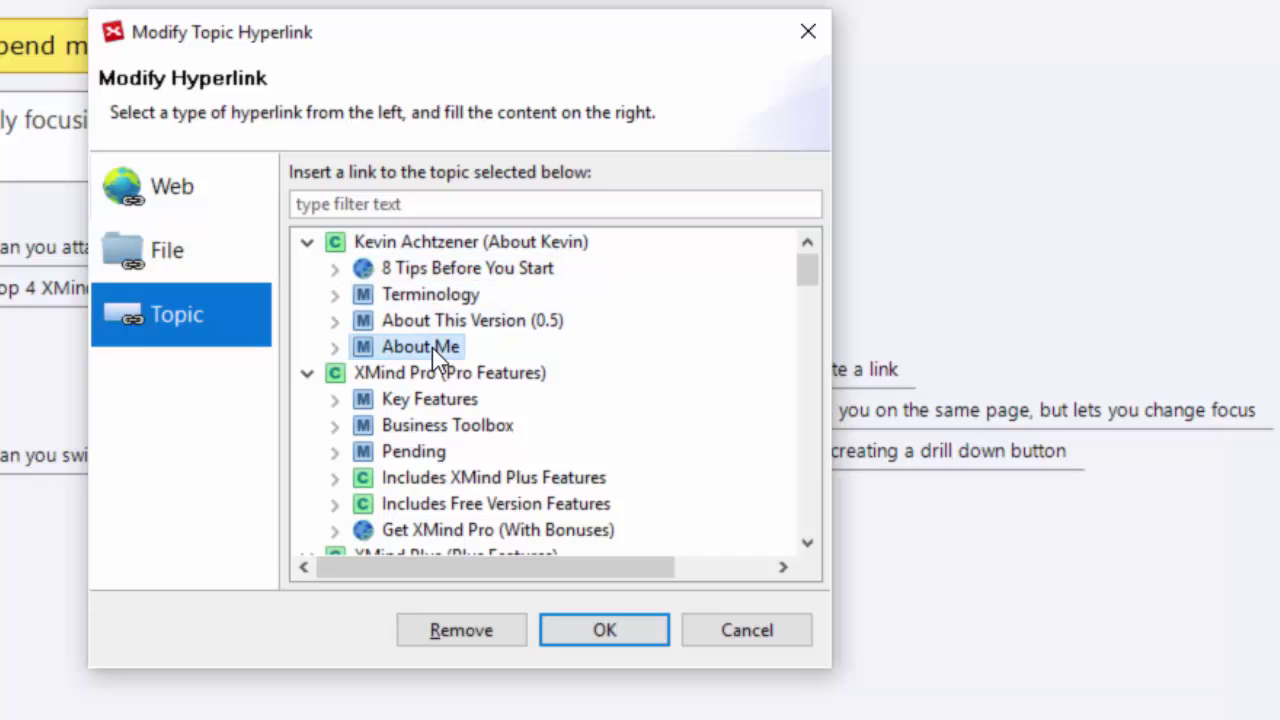
{"action": "left_click", "coordinate": [586, 640]}
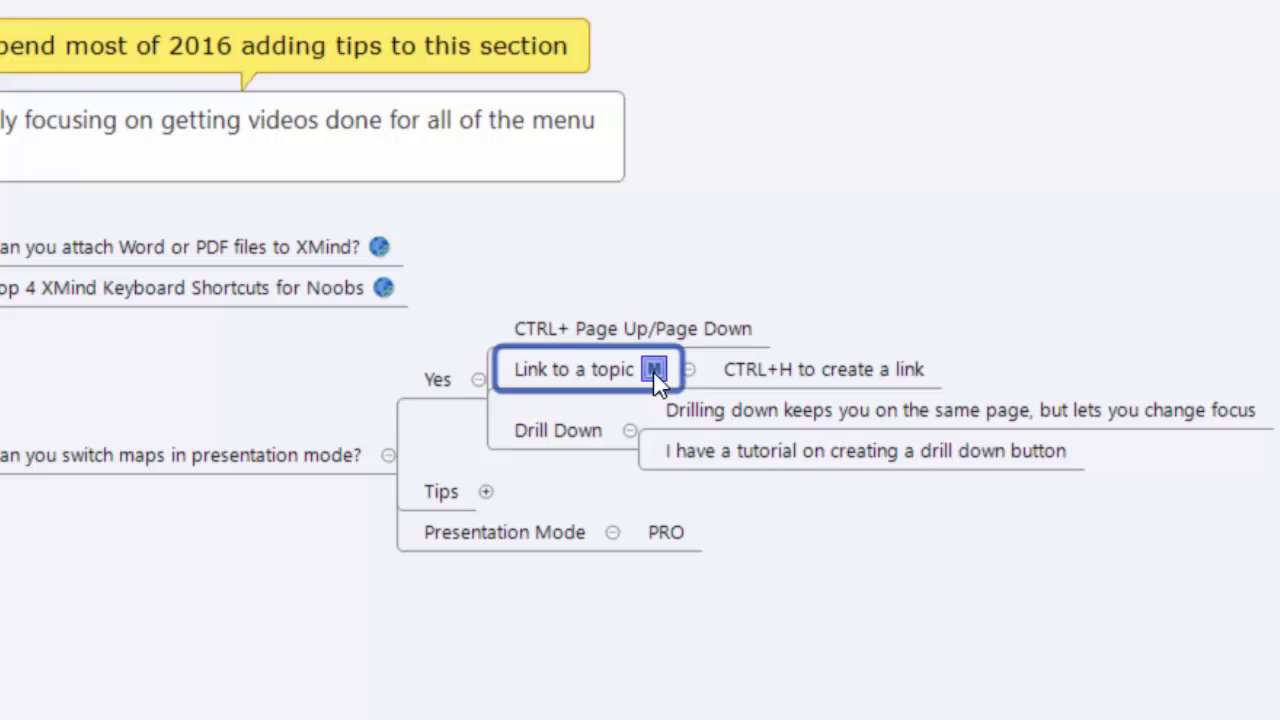
- Clear the selection and select the Drill Down topic
{"action": "mouse_move", "coordinate": [658, 371]}
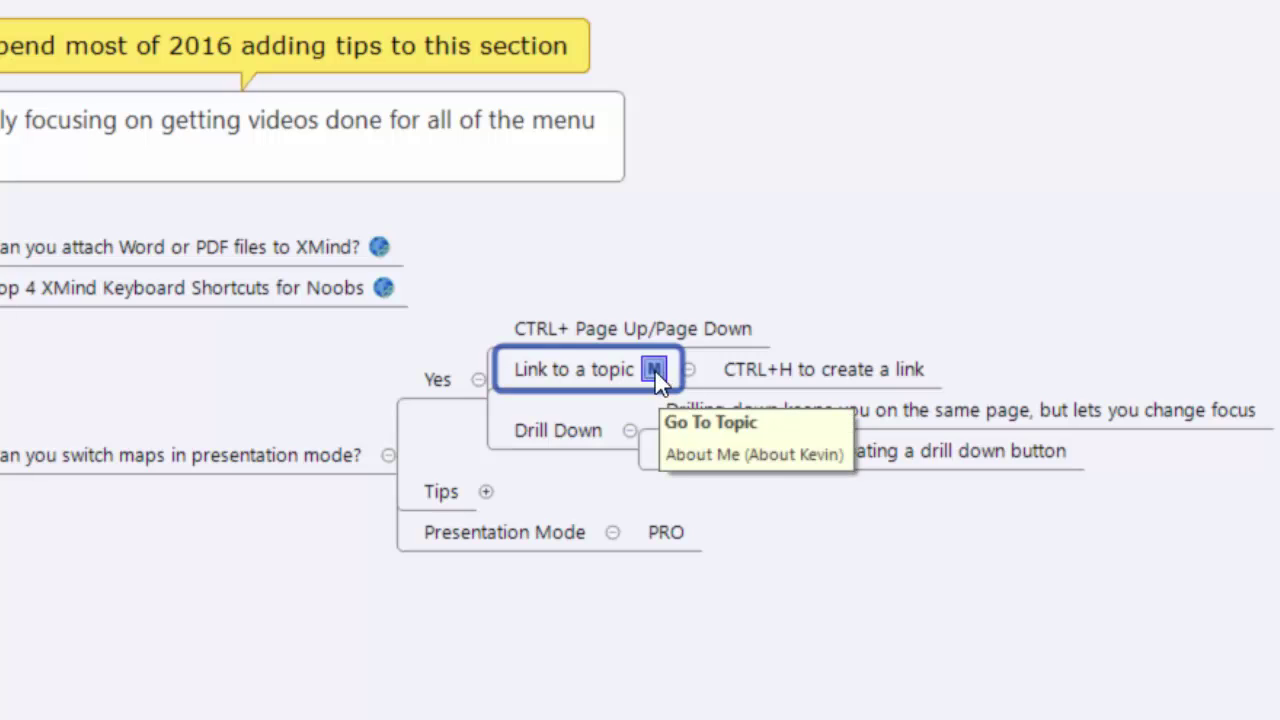
{"action": "left_click", "coordinate": [756, 541]}
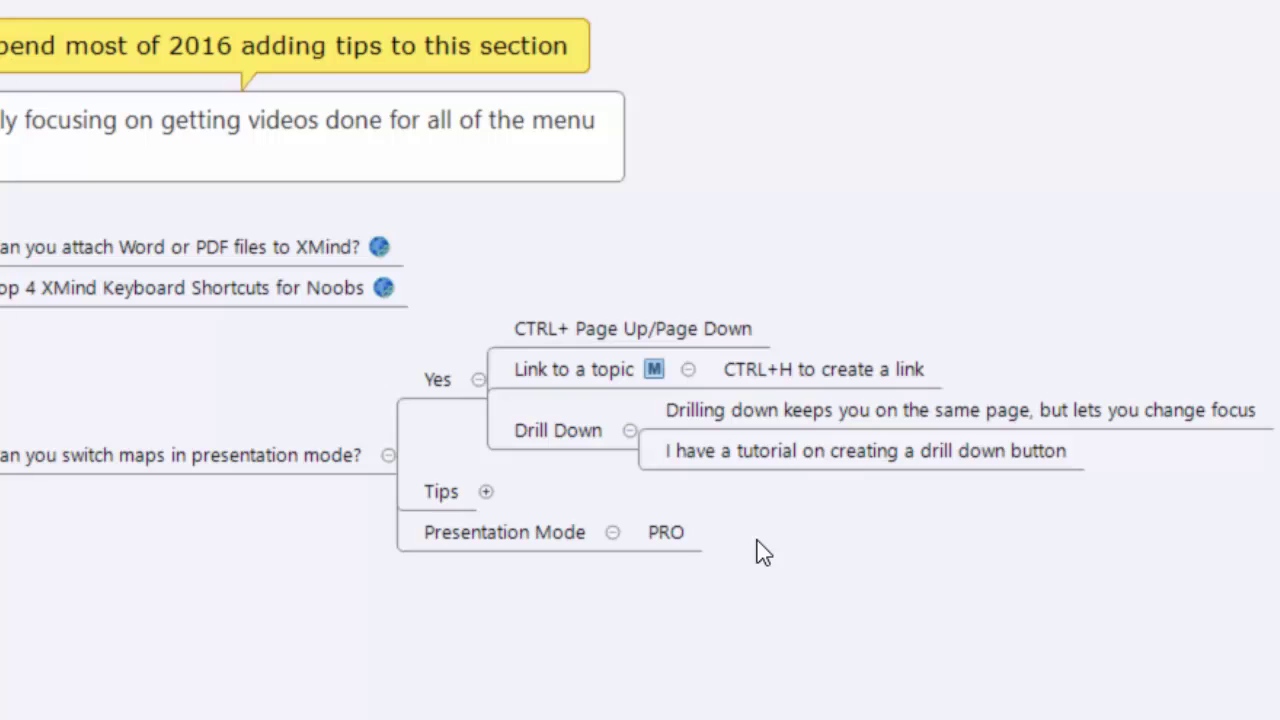
{"action": "left_click", "coordinate": [534, 445]}
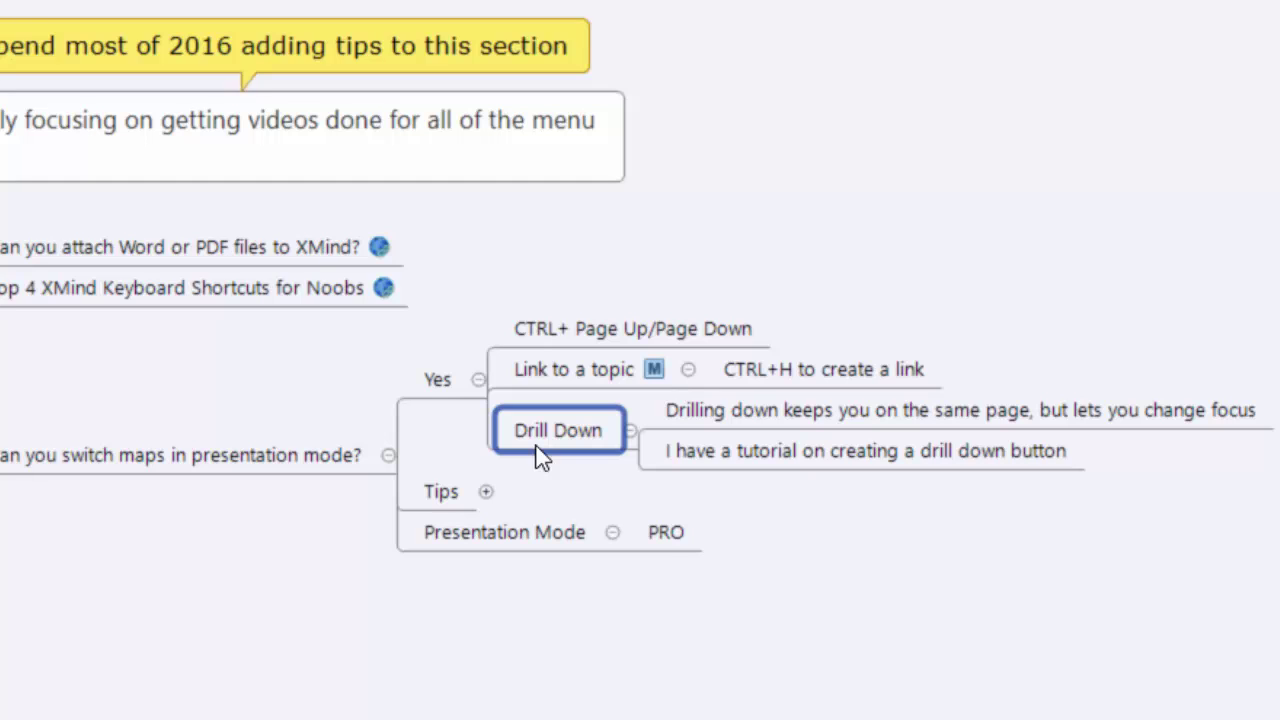
- Drill down into Drill Down with F6, then add a floating topic with its default label erased
{"action": "key", "text": "F6"}
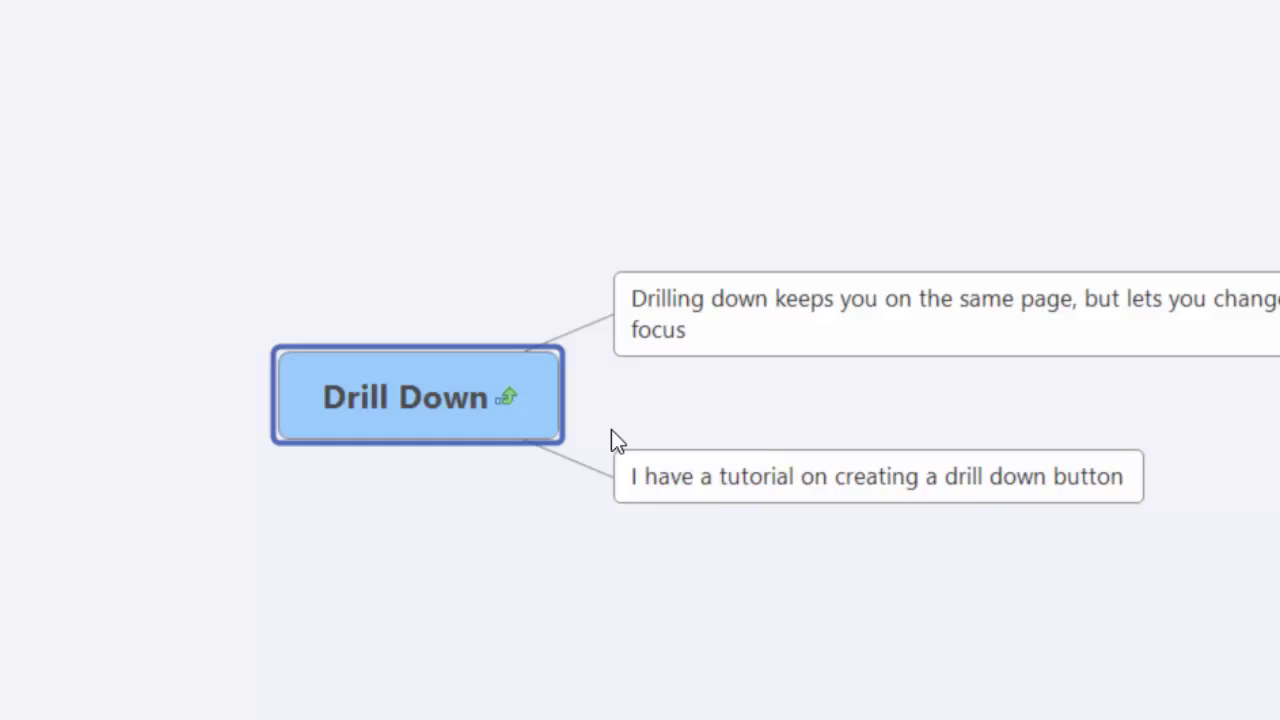
{"action": "left_click", "coordinate": [133, 147]}
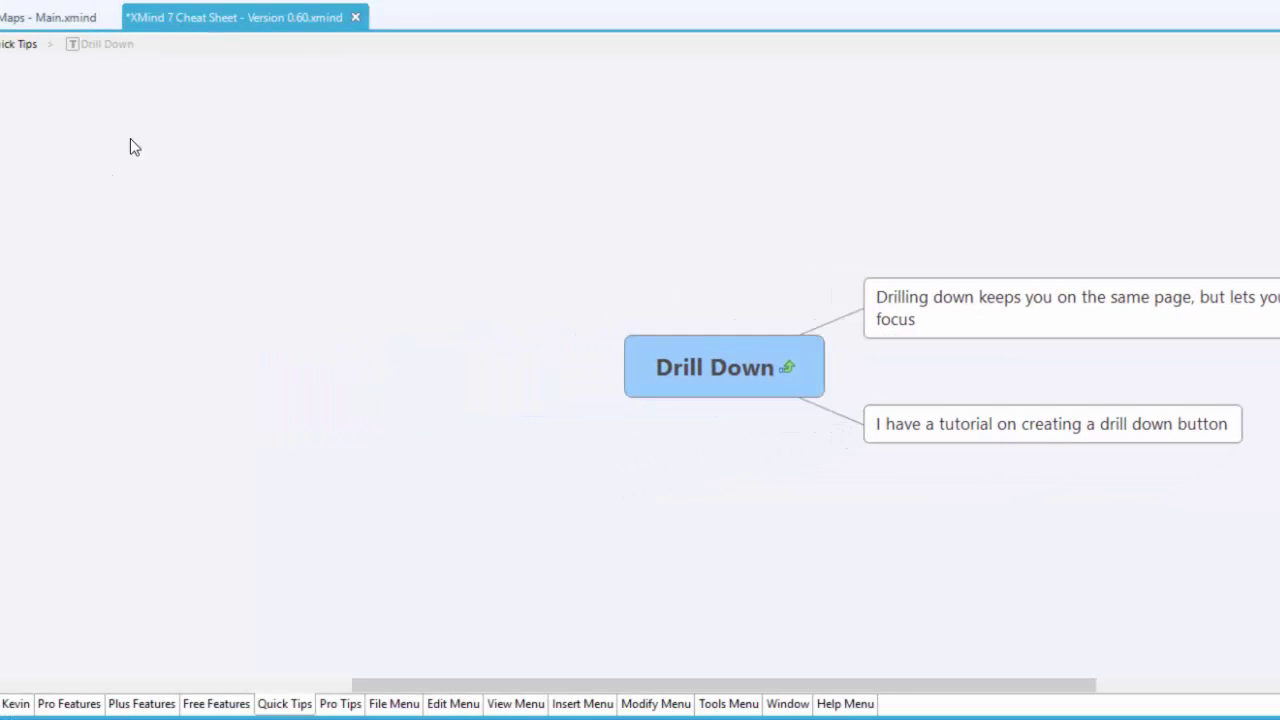
{"action": "double_click", "coordinate": [130, 139]}
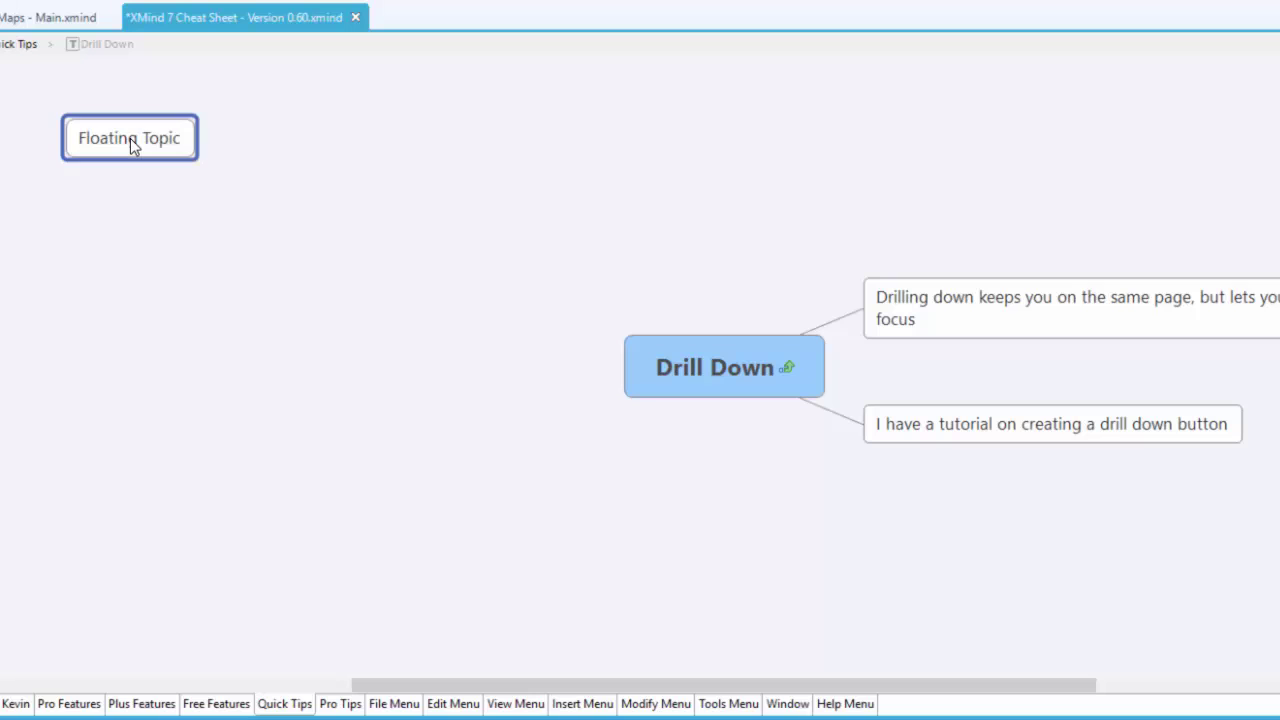
{"action": "double_click", "coordinate": [130, 138]}
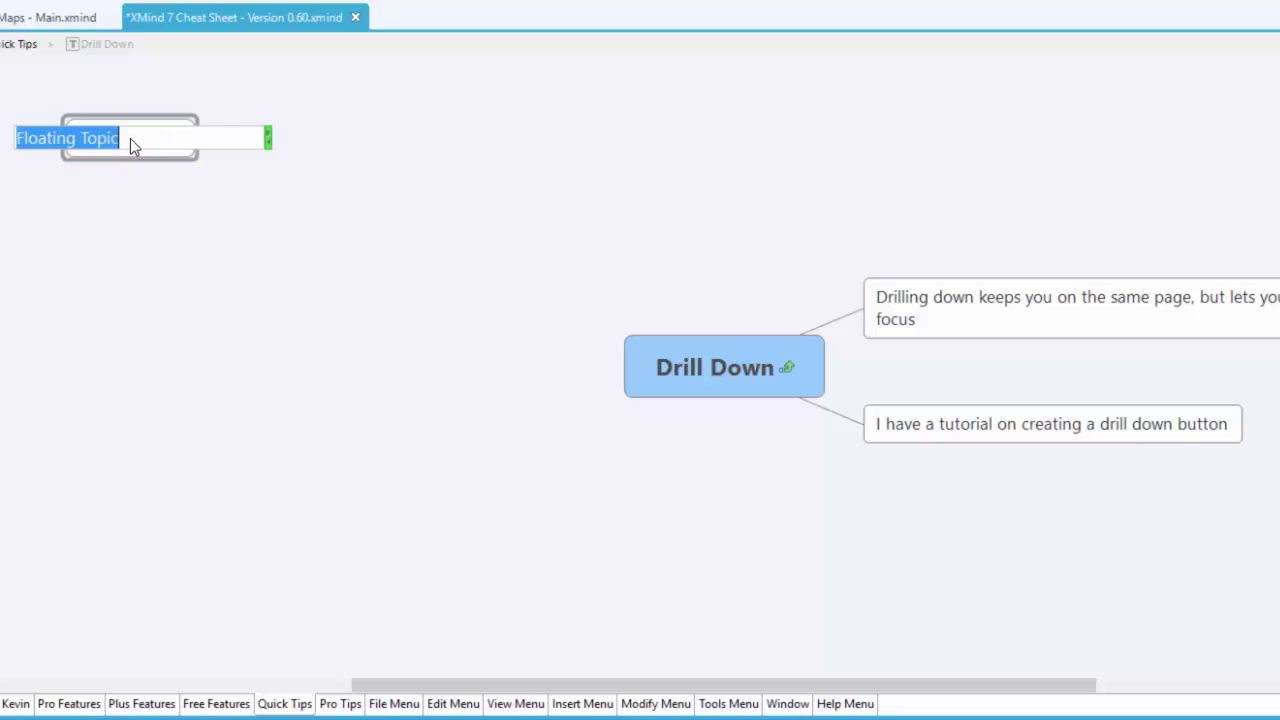
{"action": "key", "text": "BackSpace"}
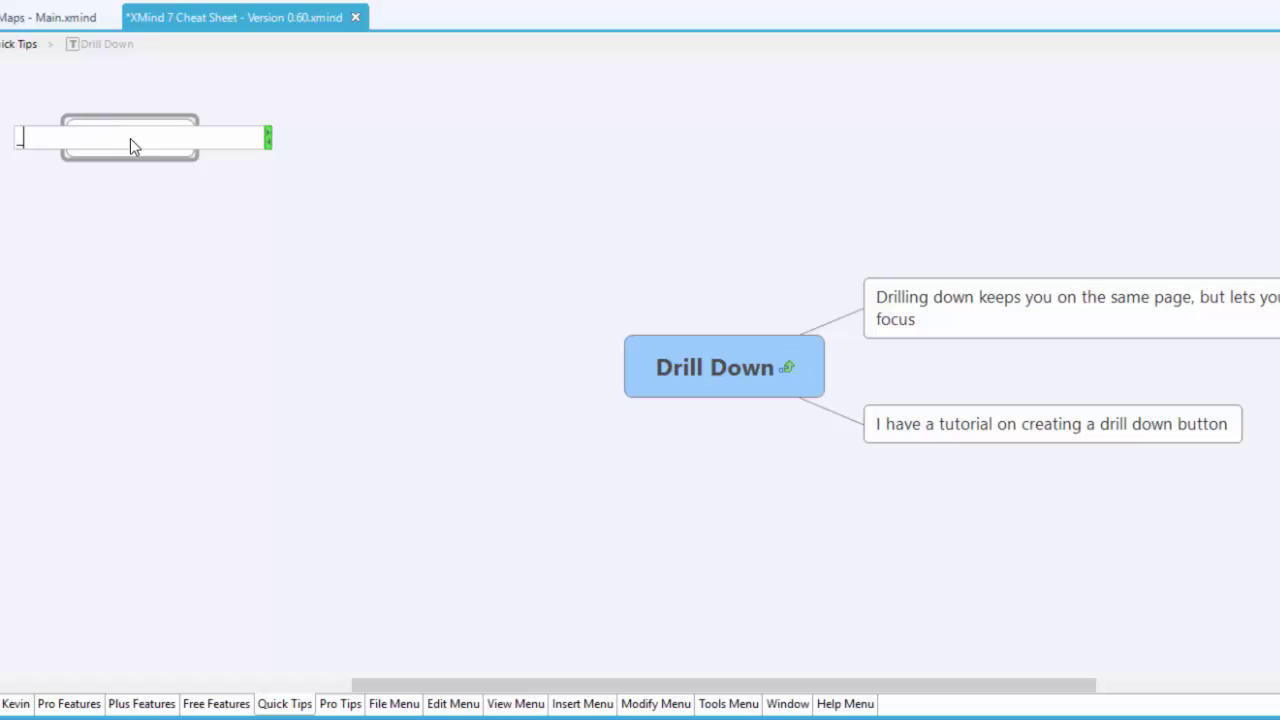
{"action": "key", "text": "Return"}
{"action": "left_click", "coordinate": [320, 223]}
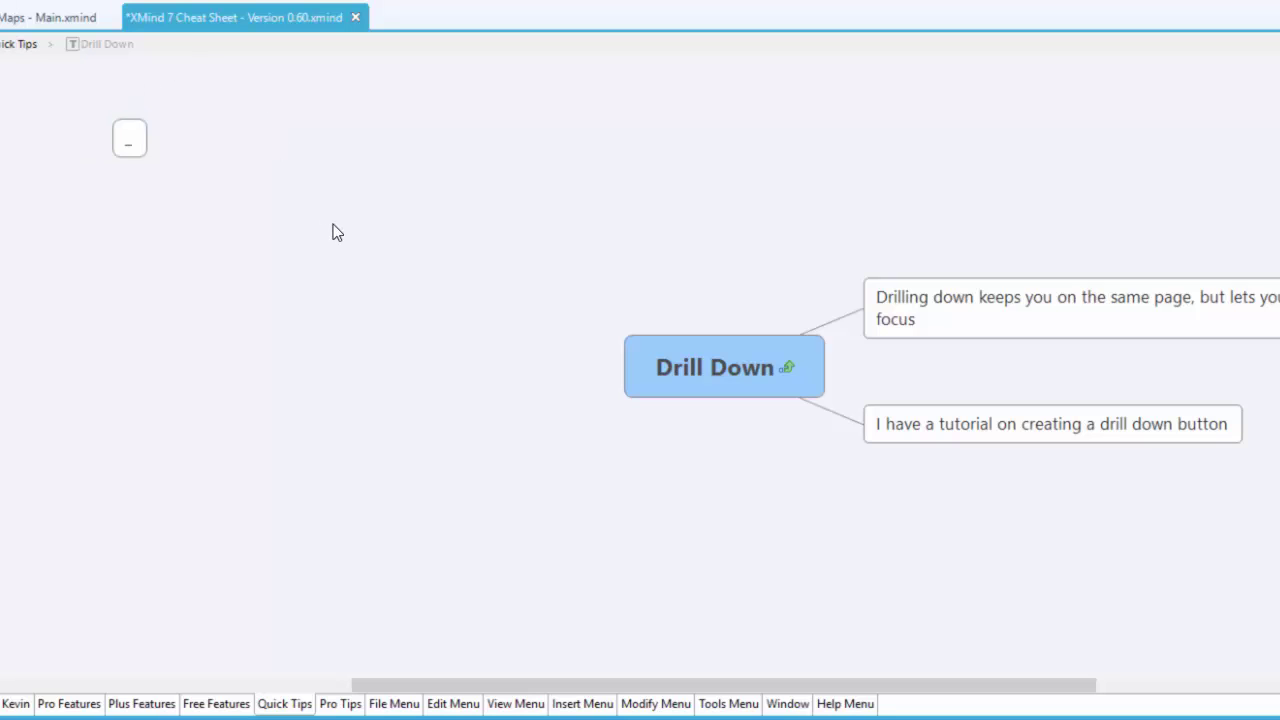
- Drill back up from Drill Down to show the whole Quick Tips map
{"action": "left_click", "coordinate": [788, 367]}
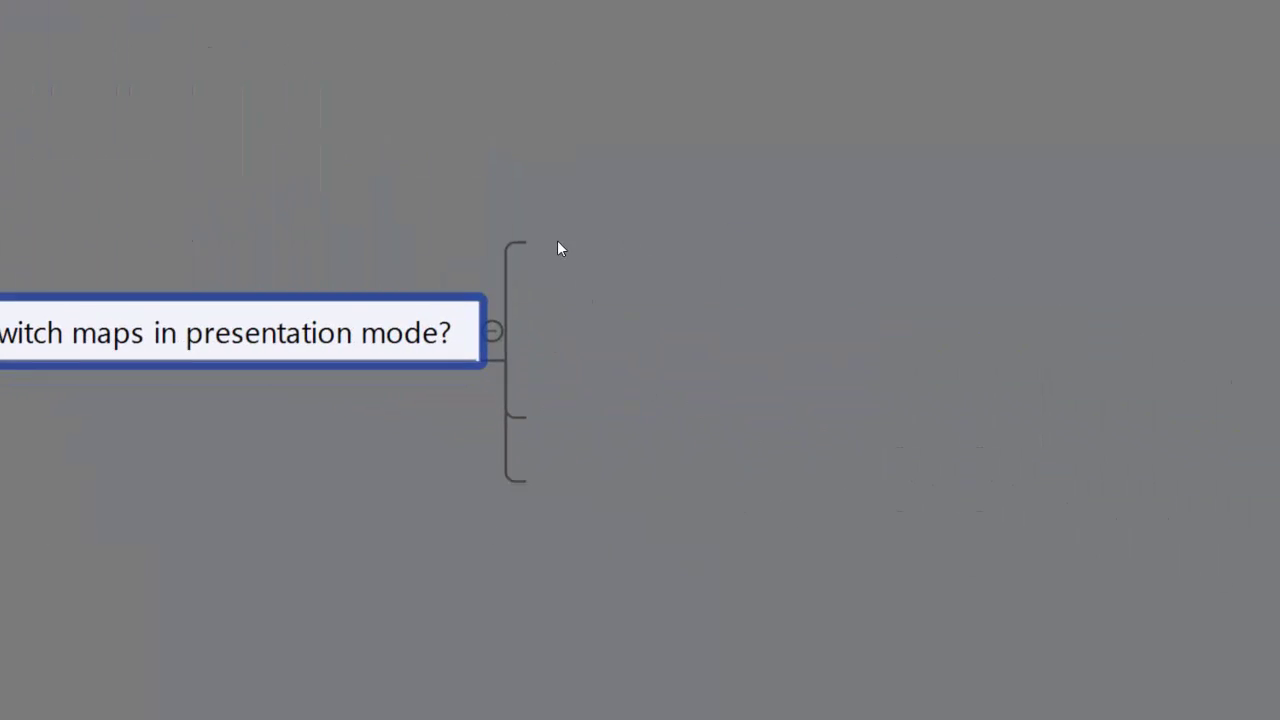
- Advance the presentation through Yes and CTRL+ Page Up/Page Down, cycle through later sheets like Window Menu, then return to CTRL+ Page Up/Page Down
{"action": "key", "text": "Right"}
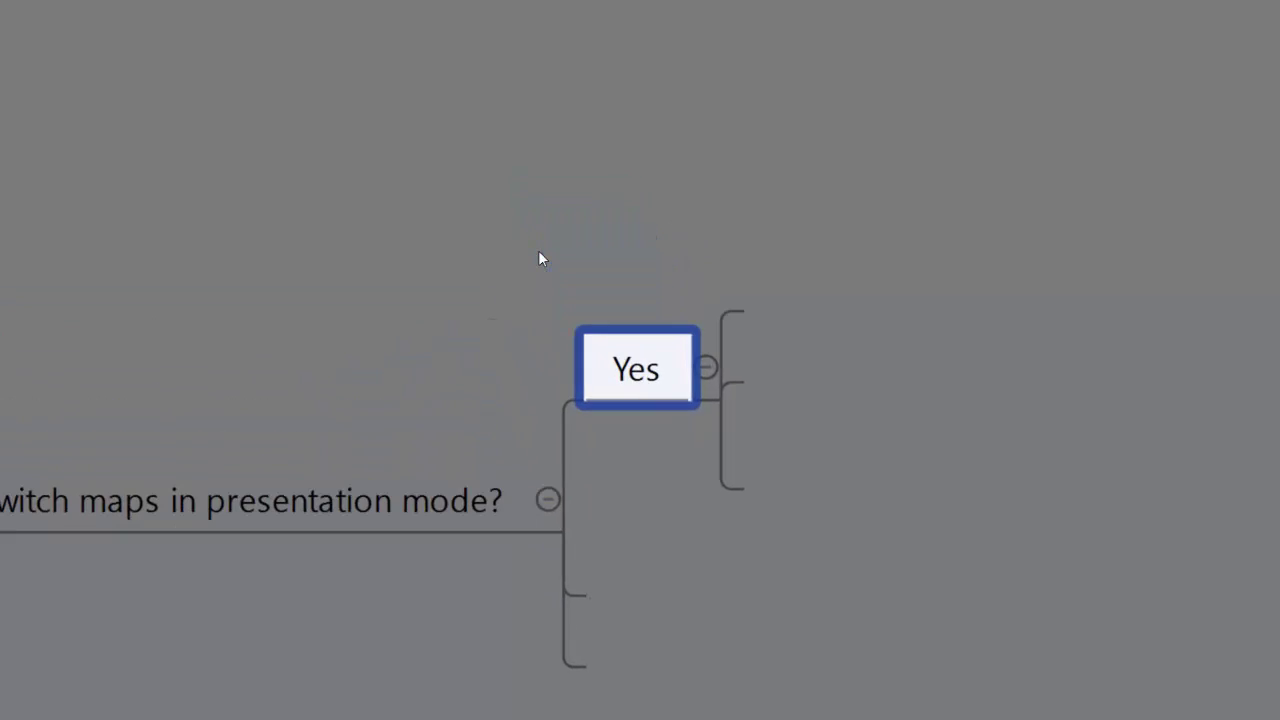
{"action": "key", "text": "Right"}
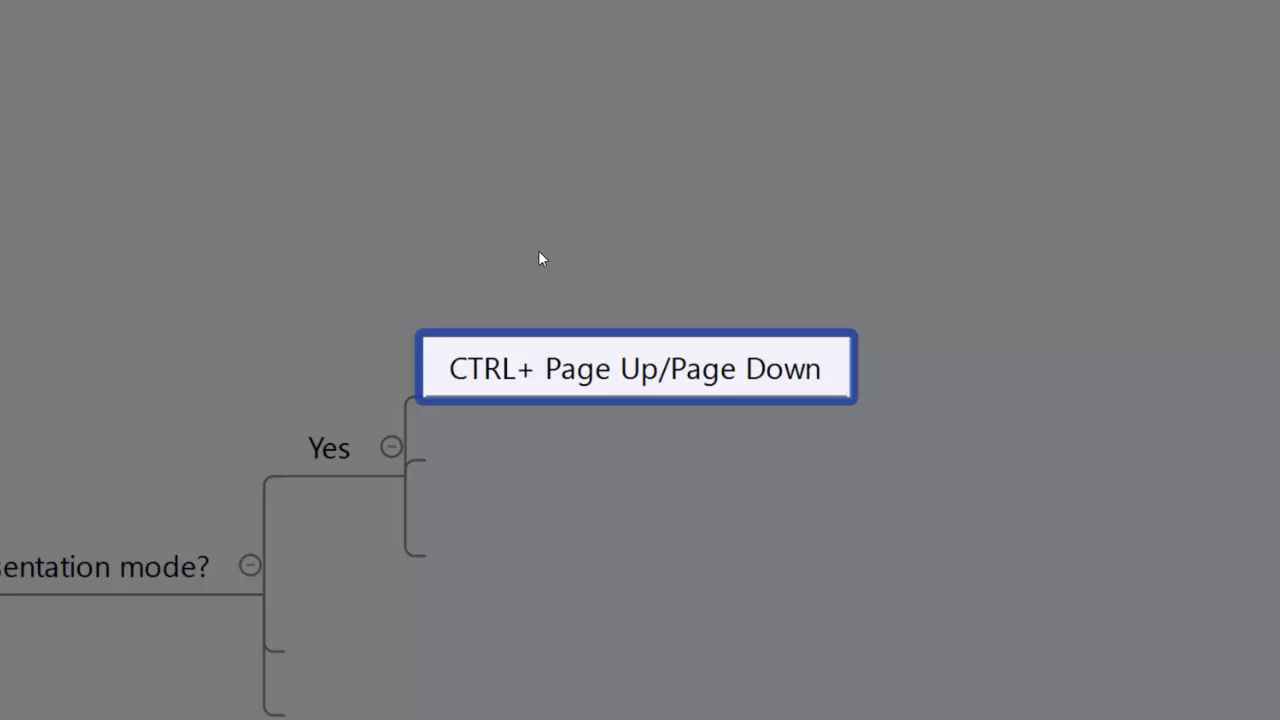
{"action": "key", "text": "Right"}
{"action": "key", "text": "Right"}
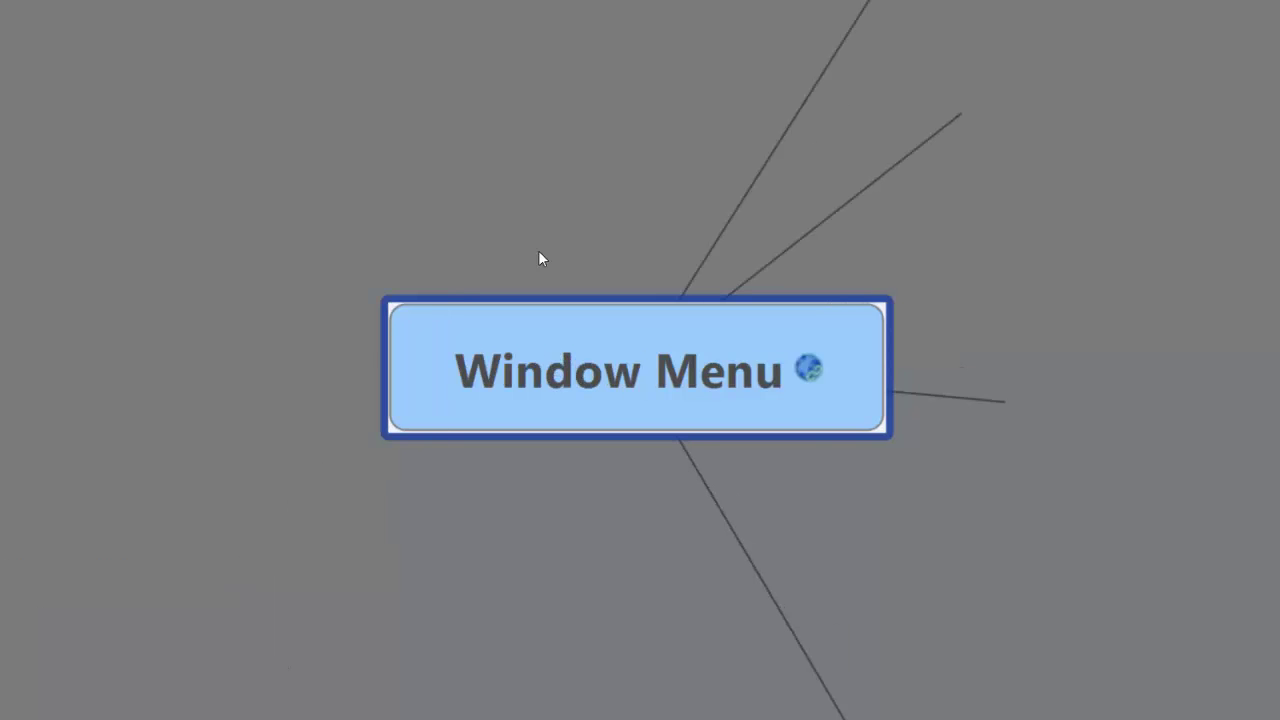
{"action": "key", "text": "Right"}
{"action": "key", "text": "Right"}
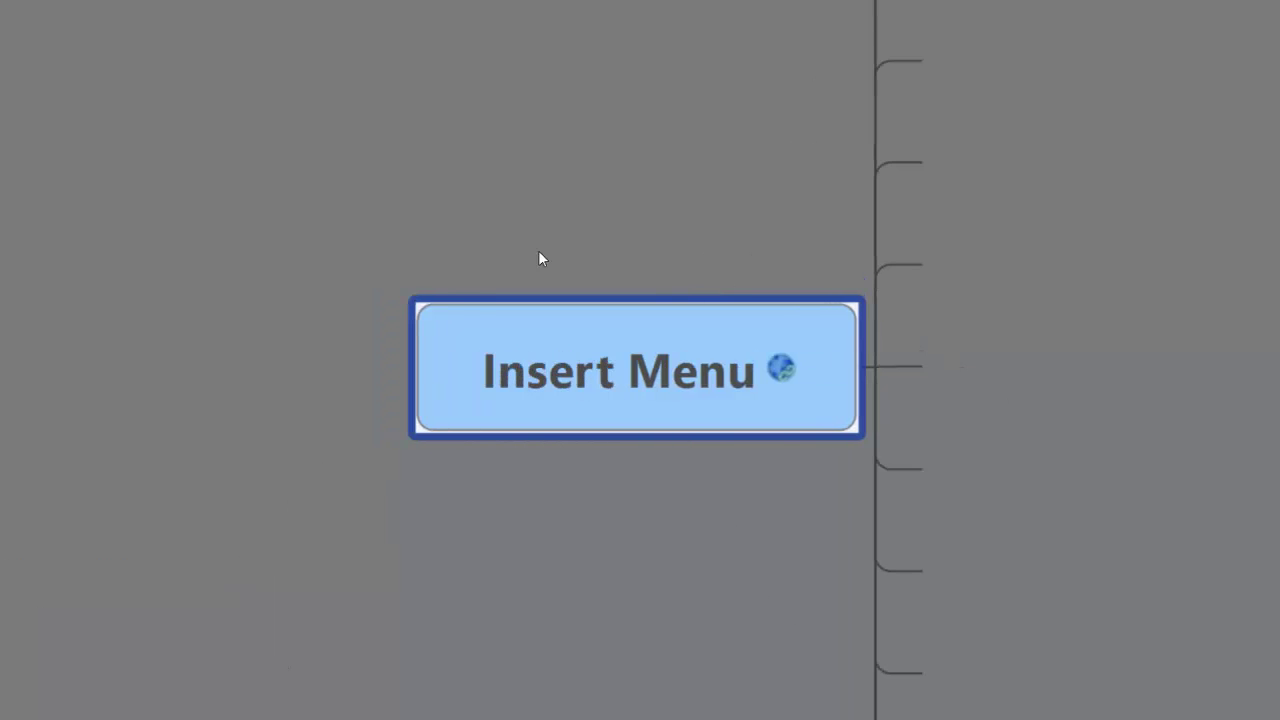
{"action": "key", "text": "Right"}
{"action": "key", "text": "Right"}
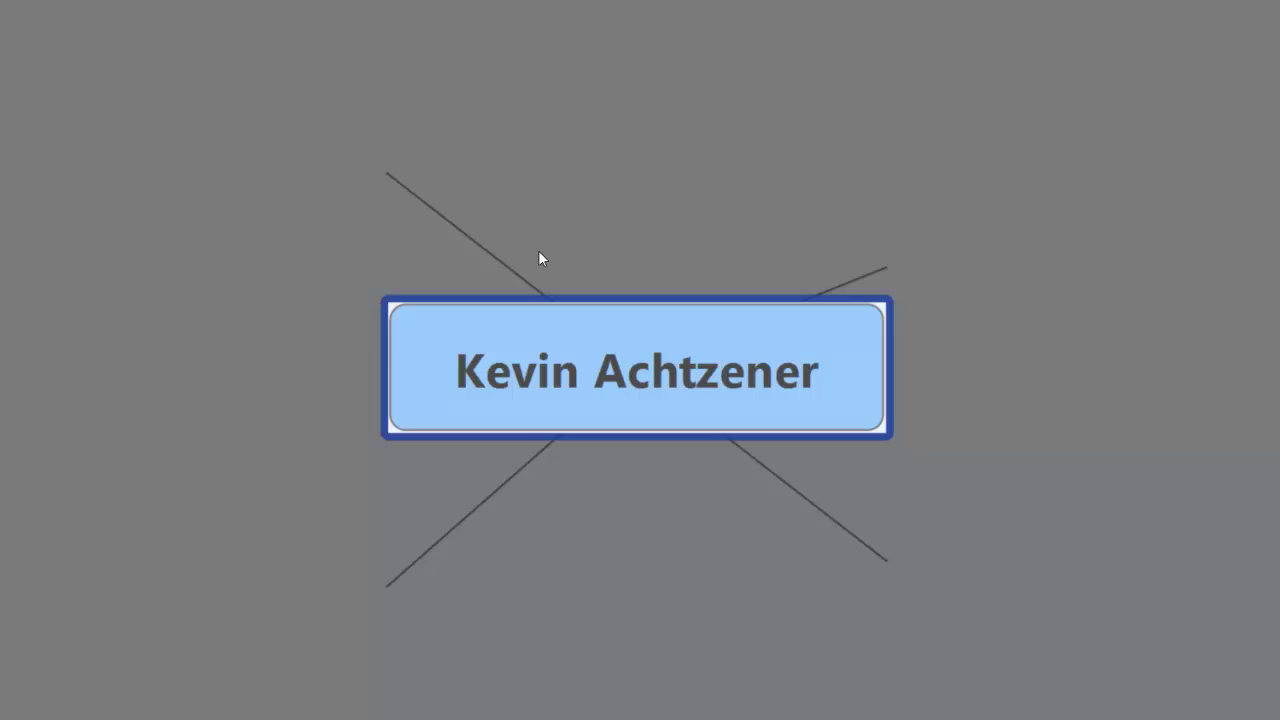
{"action": "key", "text": "Right"}
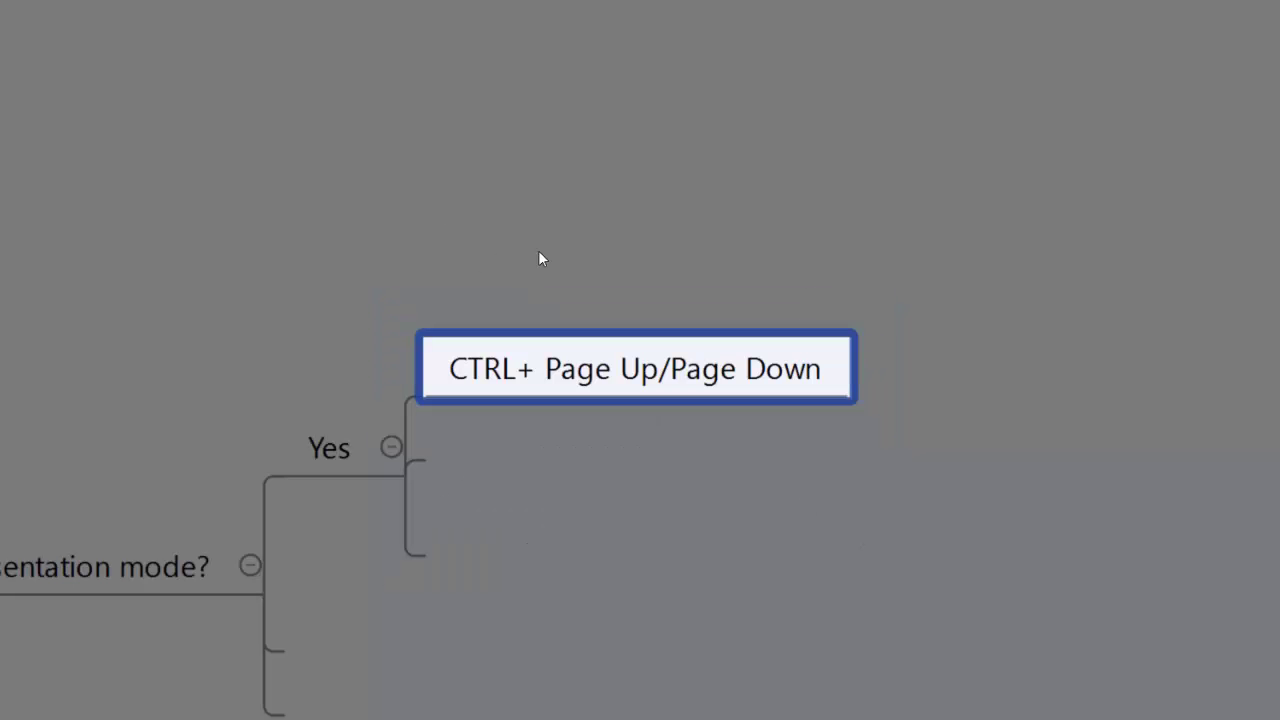
{"action": "key", "text": "Right"}
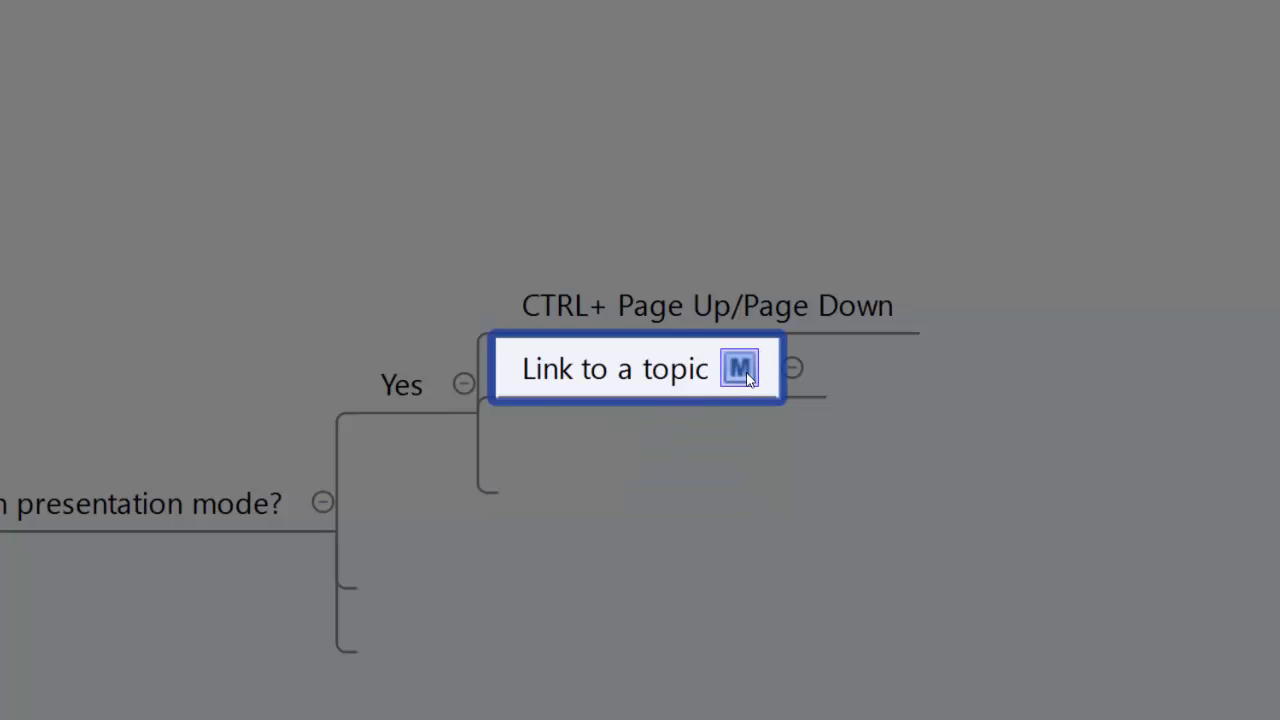
- Reveal that the Link to a topic answer links to About Me
{"action": "mouse_move", "coordinate": [748, 378]}
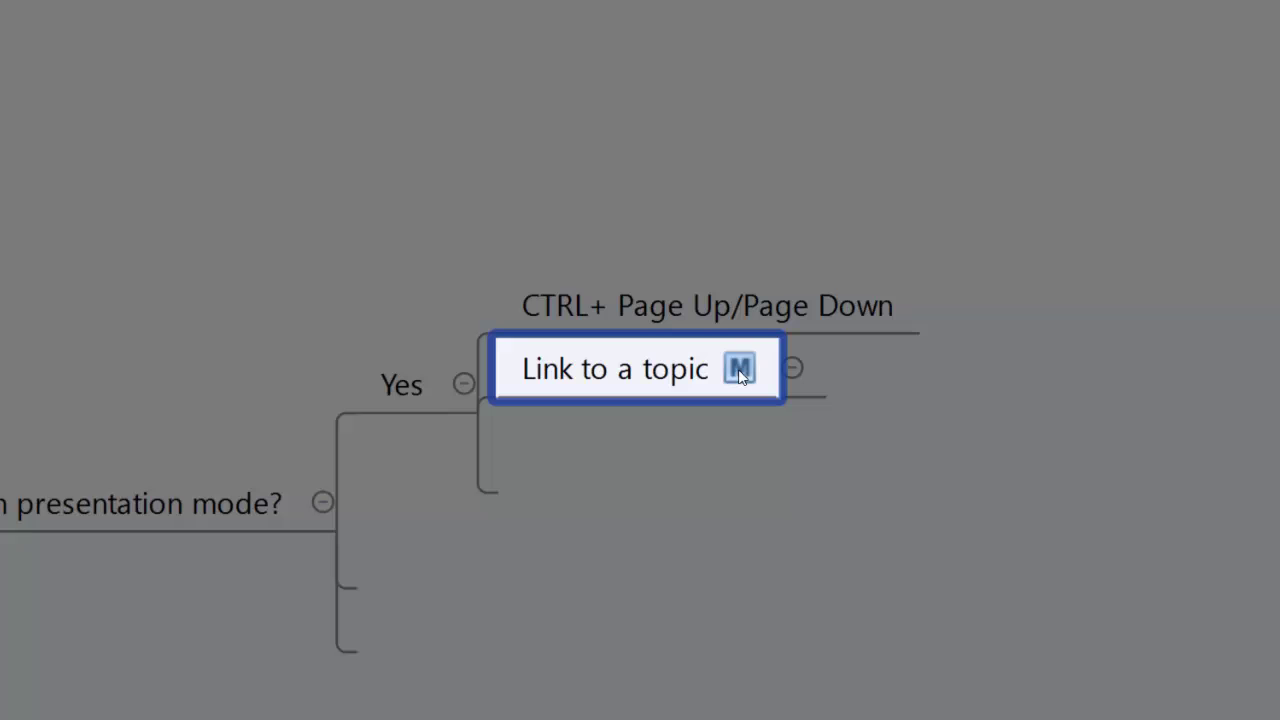
- Move to Drill Down, drill into it and back up, then focus the Tips topic
{"action": "key", "text": "Down"}
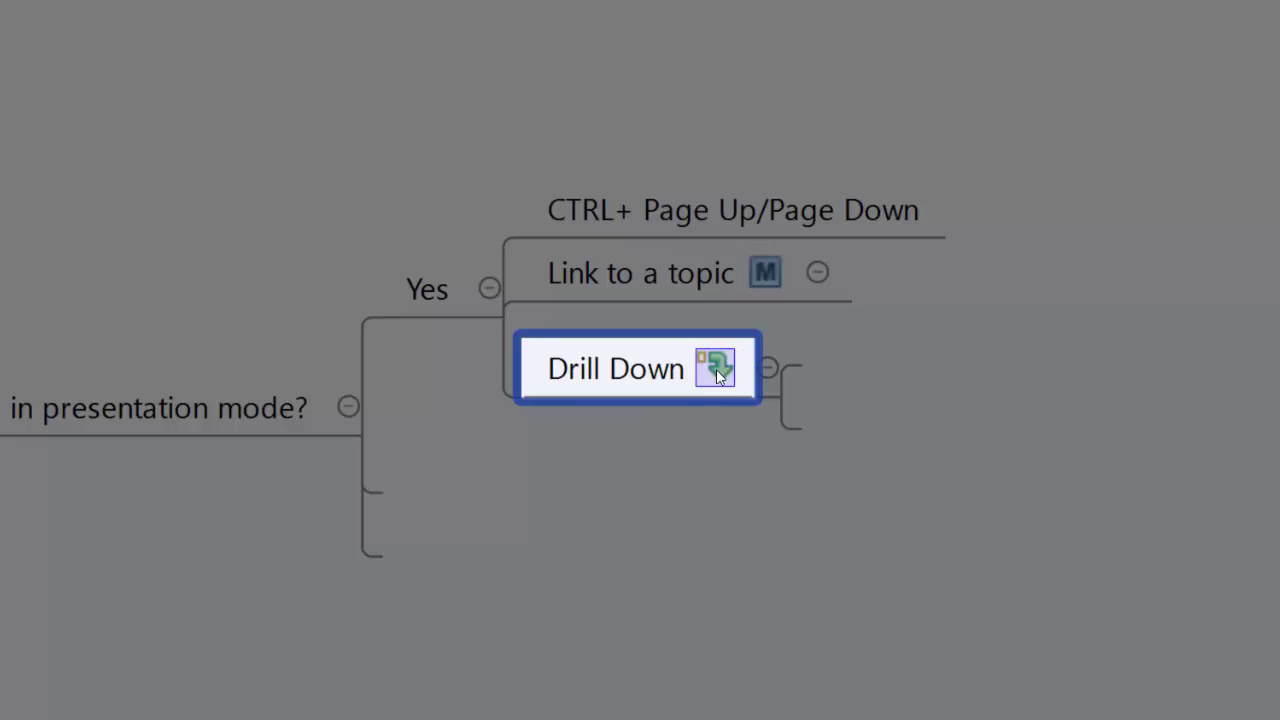
{"action": "left_click", "coordinate": [716, 370]}
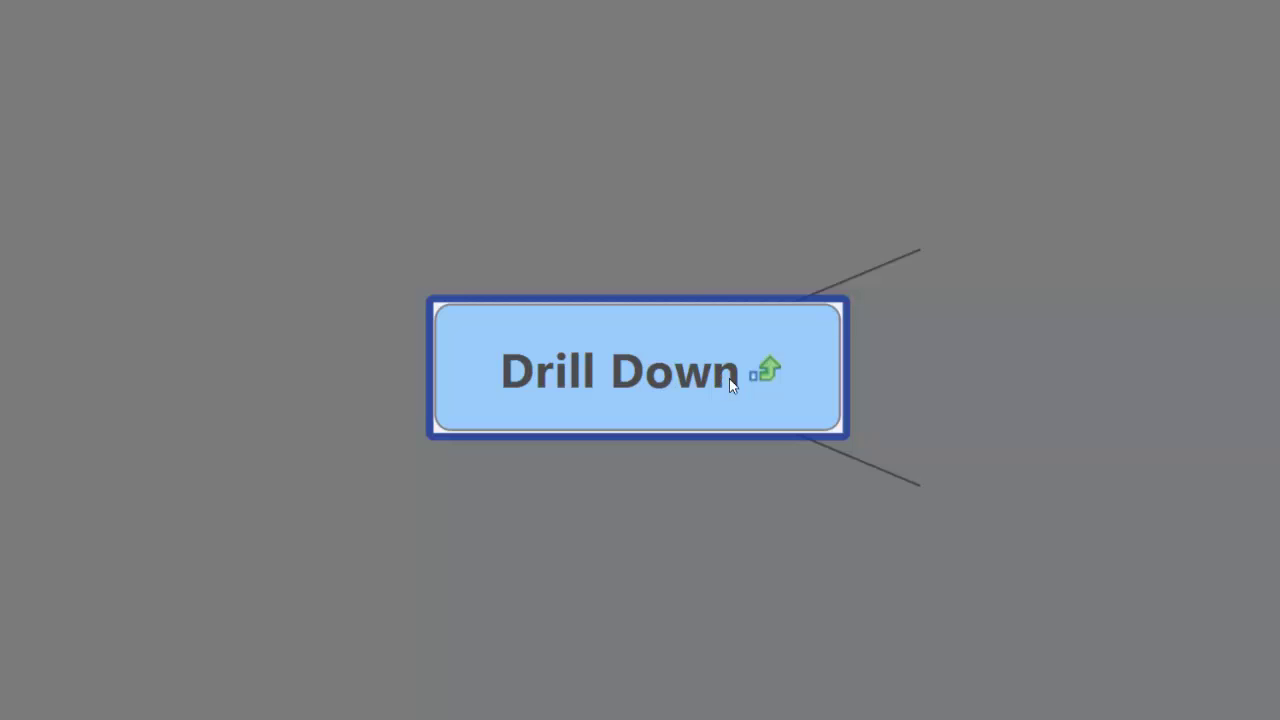
{"action": "left_click", "coordinate": [765, 377]}
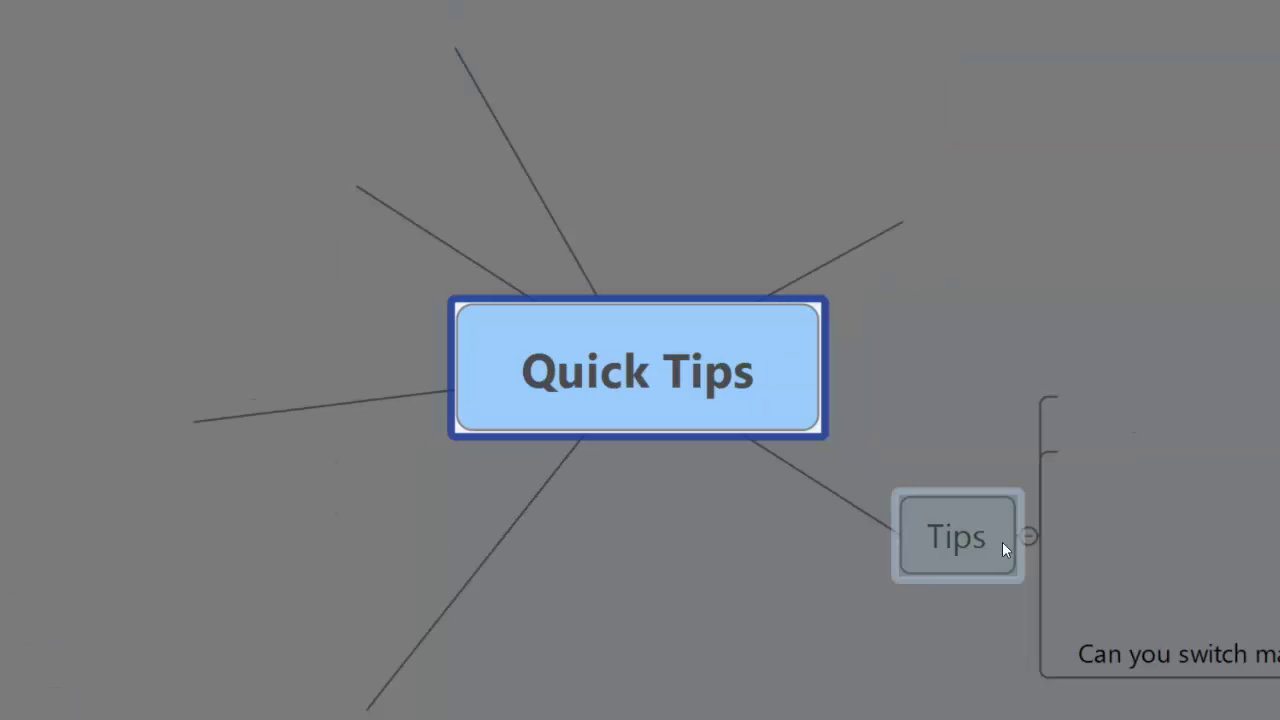
{"action": "left_click", "coordinate": [1148, 517]}
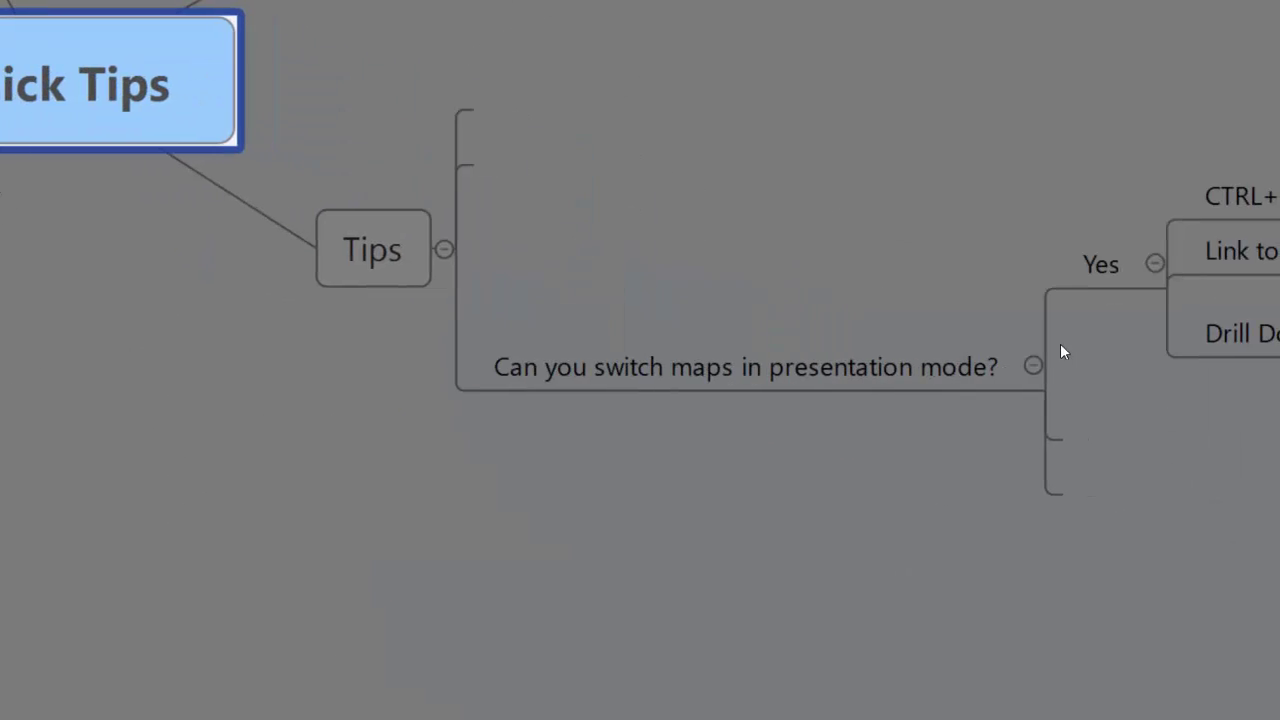